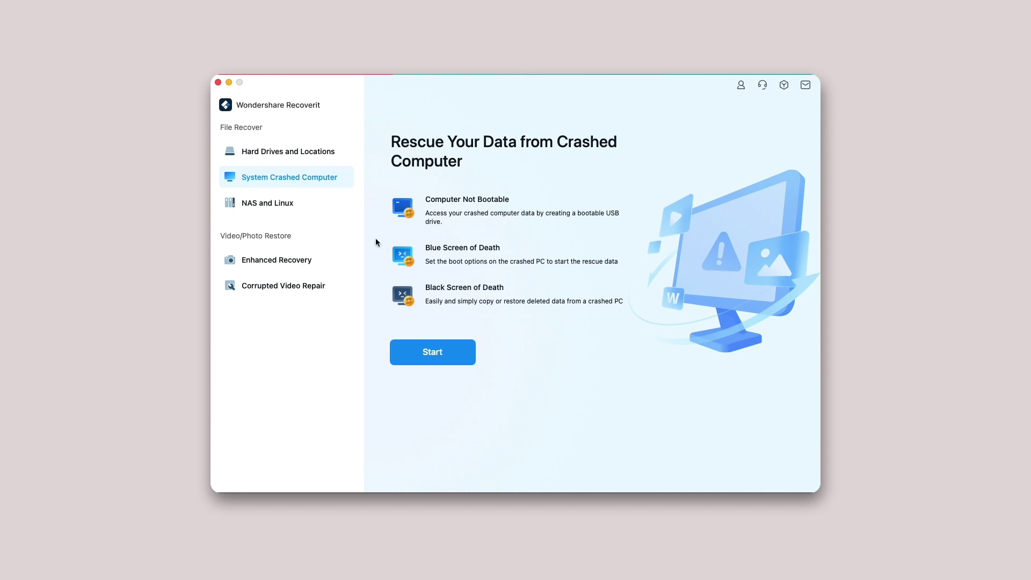
# - Begin the crashed-computer rescue and confirm continuing with this computer
pyautogui.click(450, 368)
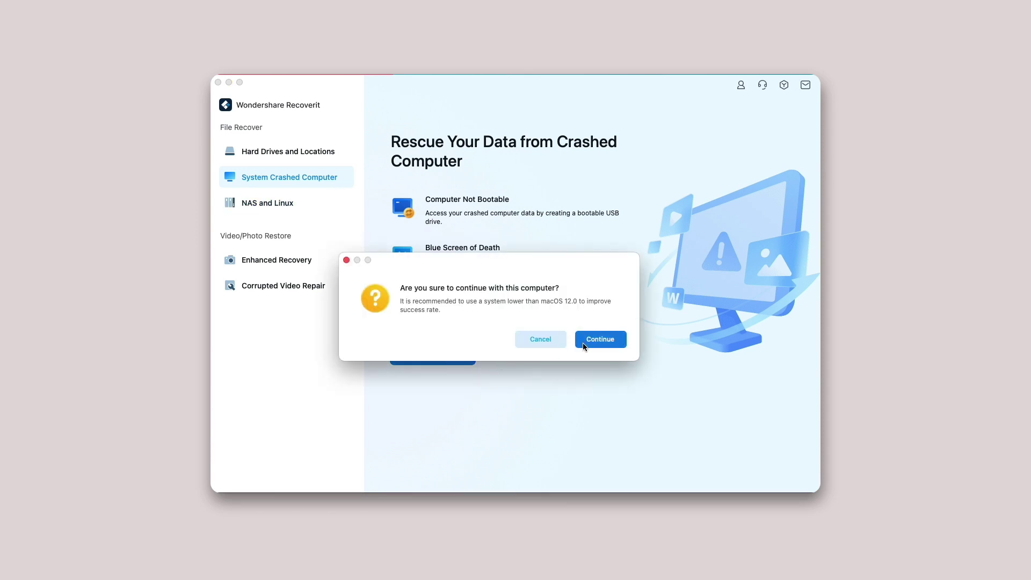
pyautogui.click(565, 348)
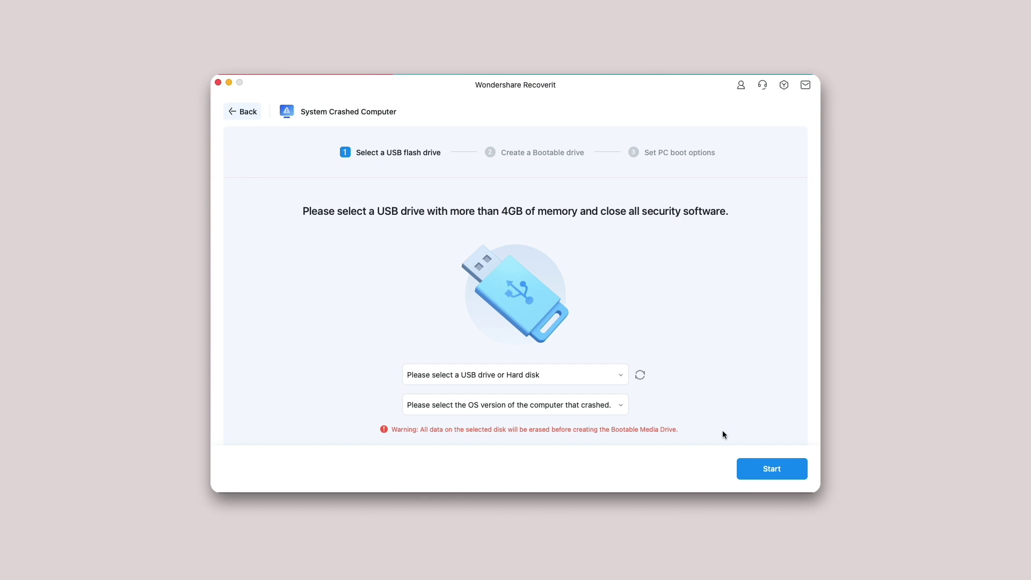
# - After the missing-drive warning, select the SanDisk Cruzer Blade Media 15.38 GB USB drive
pyautogui.click(780, 474)
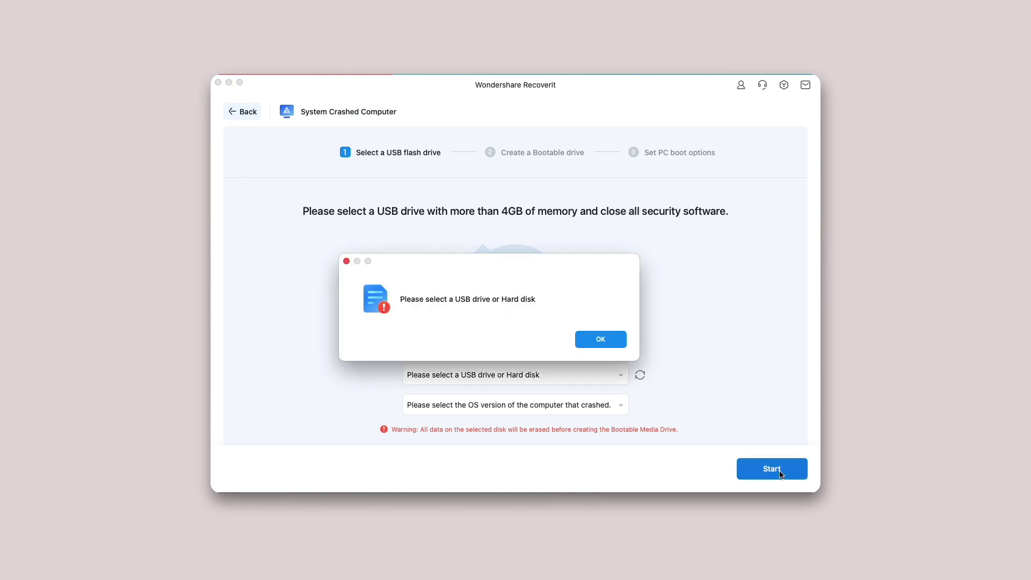
pyautogui.click(610, 345)
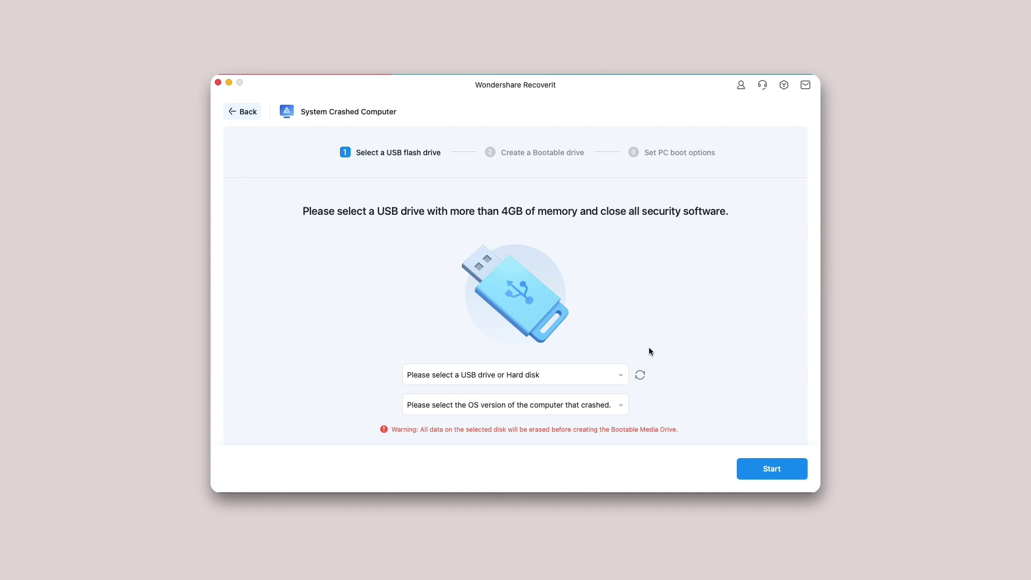
pyautogui.click(603, 405)
pyautogui.click(597, 379)
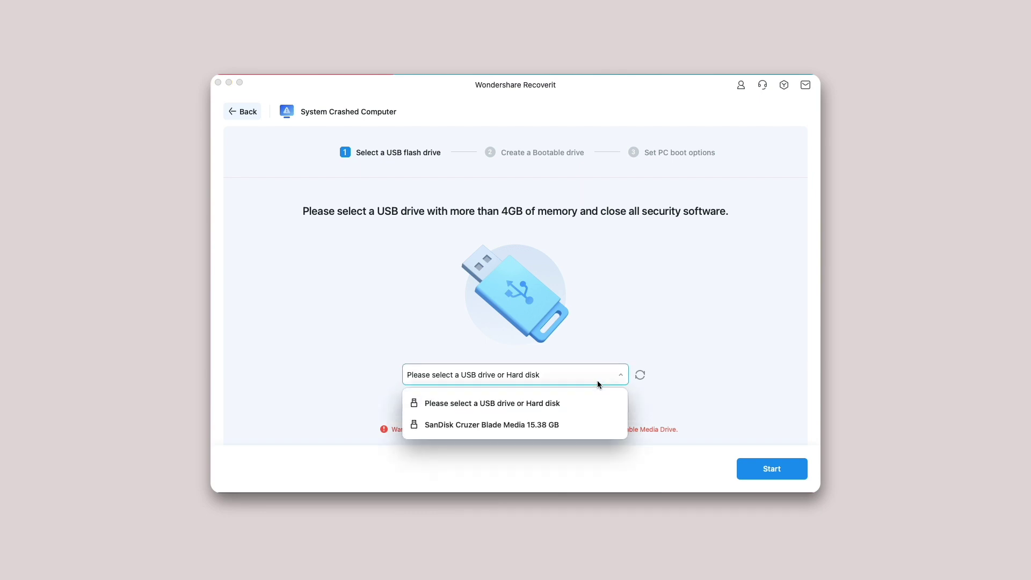
pyautogui.click(575, 426)
# - After the missing-OS warning, choose Below macOS 12 and start creating the bootable drive
pyautogui.click(772, 469)
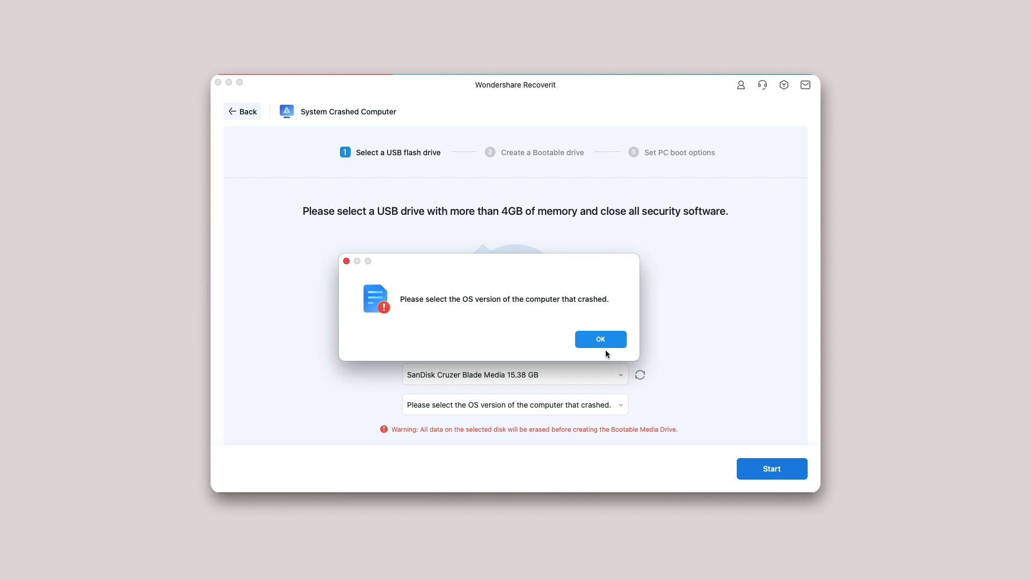
pyautogui.click(603, 345)
pyautogui.click(595, 403)
pyautogui.click(606, 429)
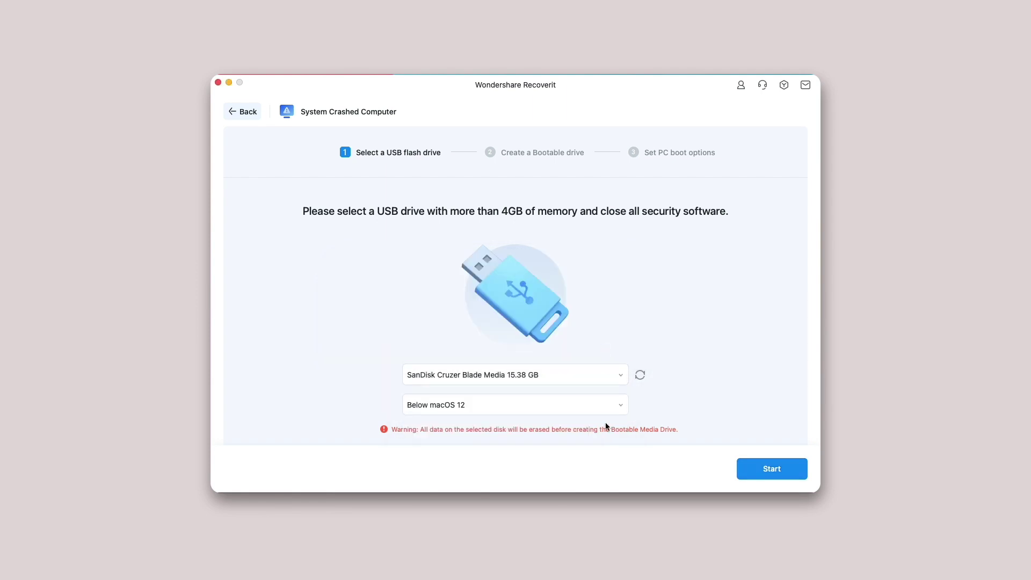
pyautogui.click(772, 469)
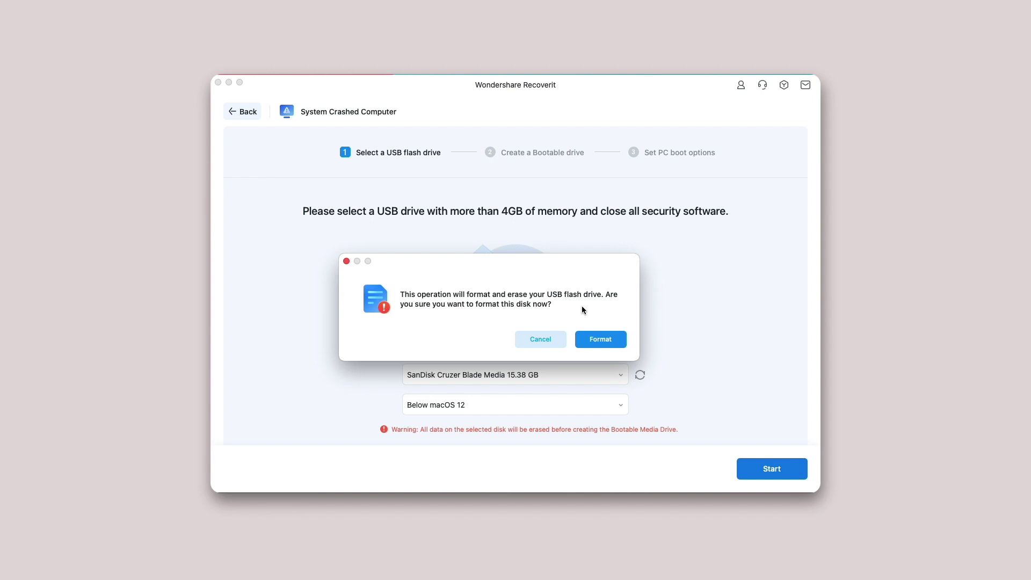
# - Confirm formatting the SanDisk drive so bootable-drive creation proceeds to firmware download
pyautogui.click(597, 335)
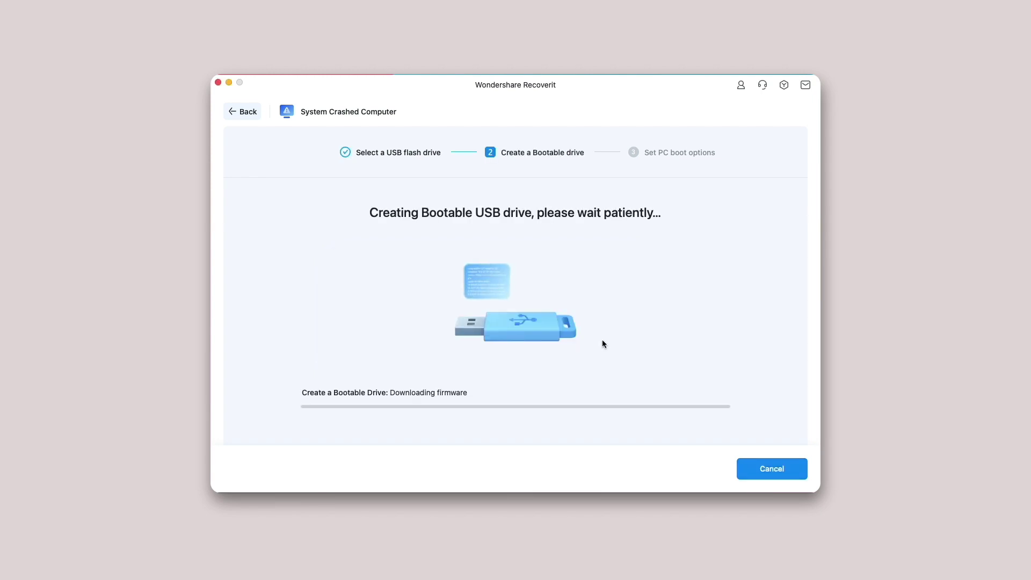